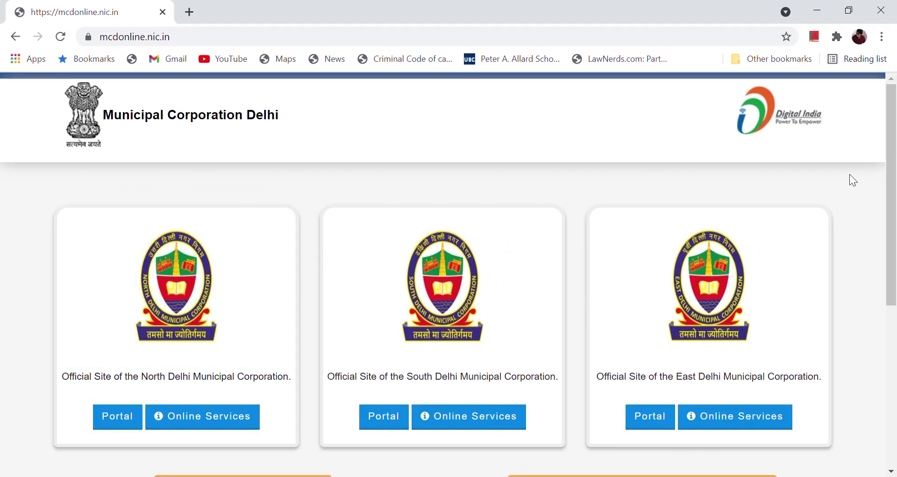
Step: From North Delhi's Online Services, open the Registration of Birth & Death Citizen Login in a new tab
mouse_move(896, 156)
mouse_down()
mouse_move(896, 292)
mouse_move(896, 170)
mouse_up()
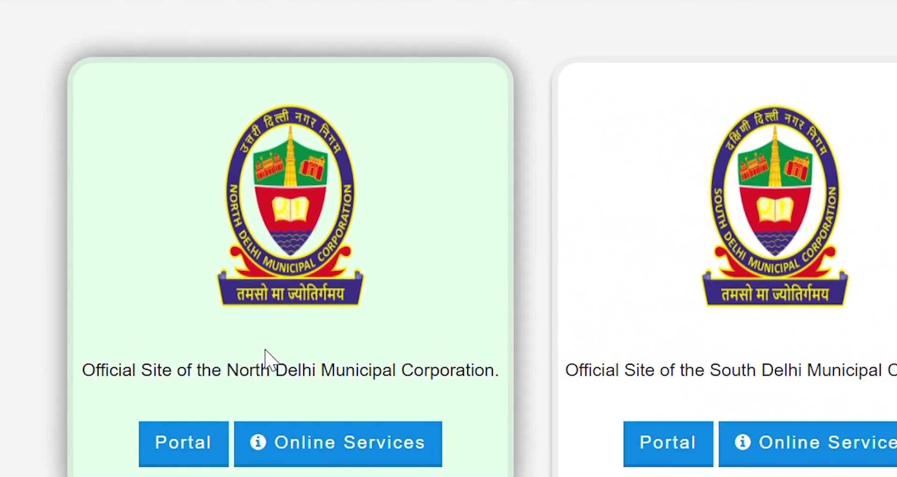
click(294, 456)
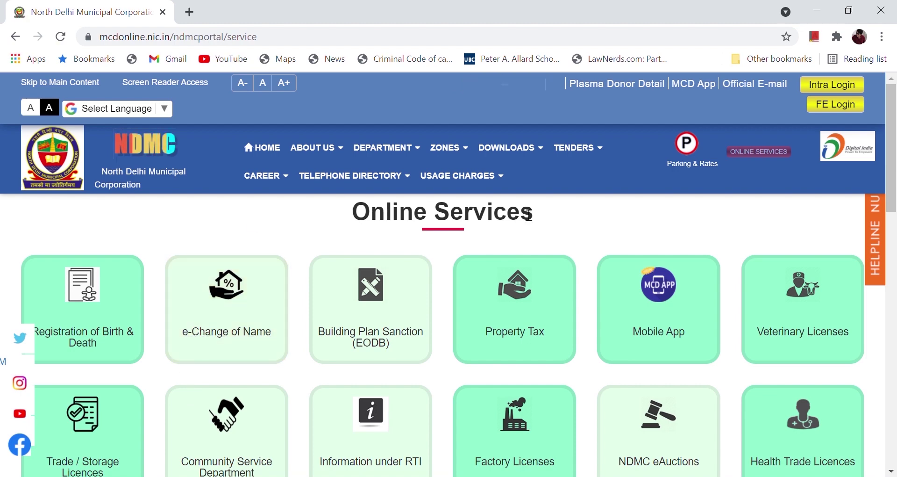
drag(896, 143, 891, 122)
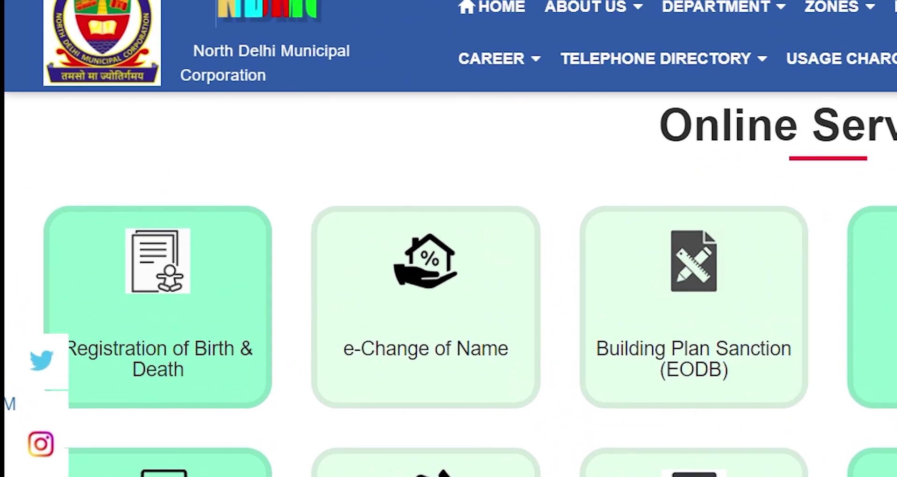
mouse_move(164, 322)
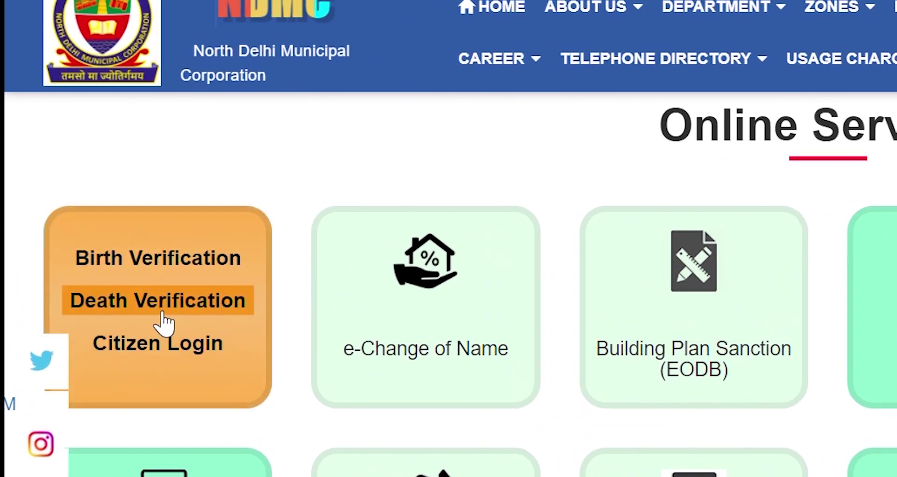
click(150, 348)
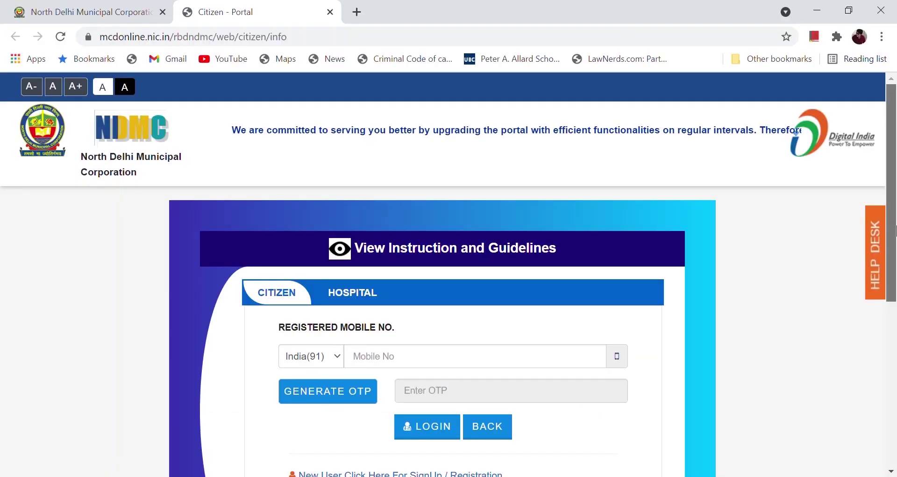
click(895, 318)
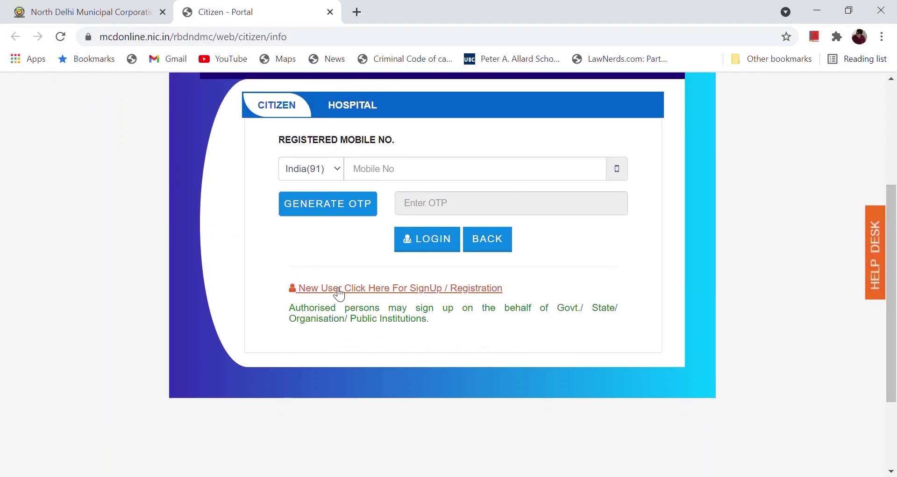
click(340, 289)
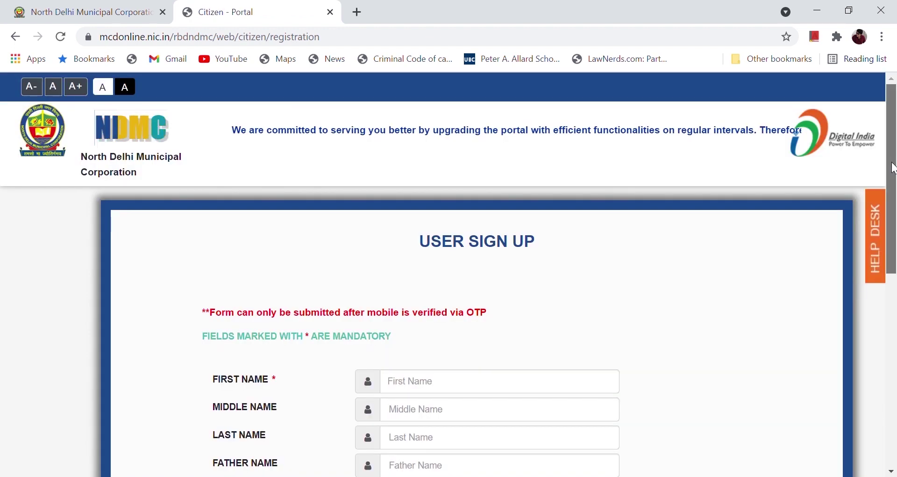
scroll(895, 234, down, 3)
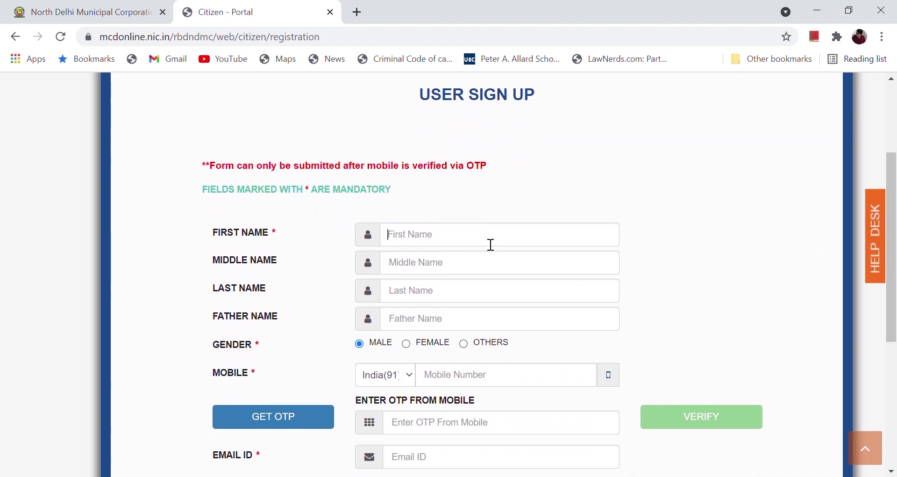
click(491, 244)
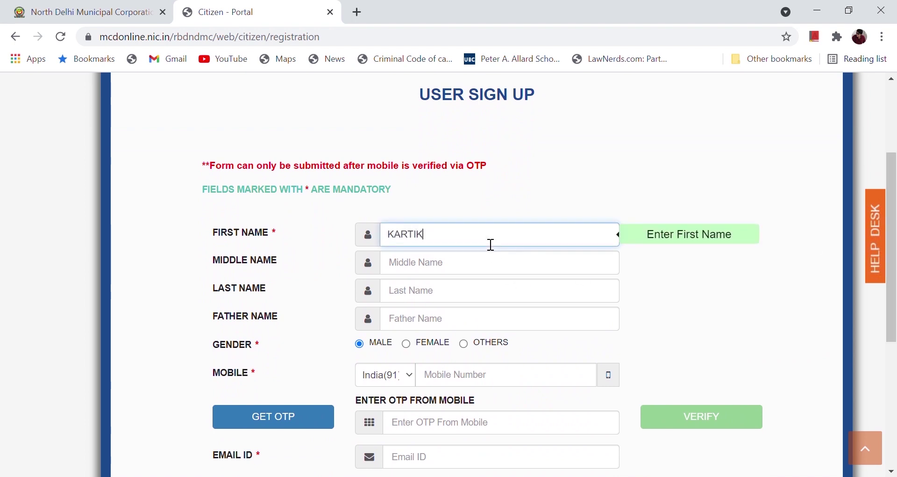
click(325, 253)
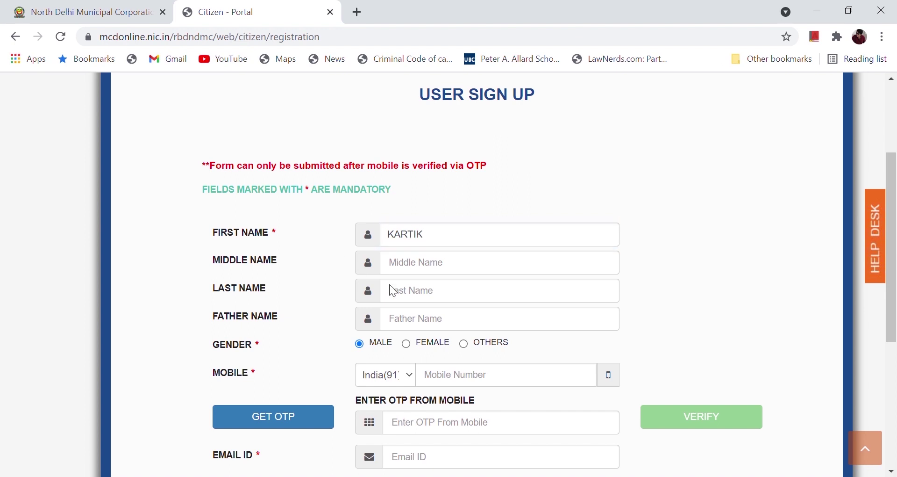
click(443, 296)
click(319, 315)
click(445, 323)
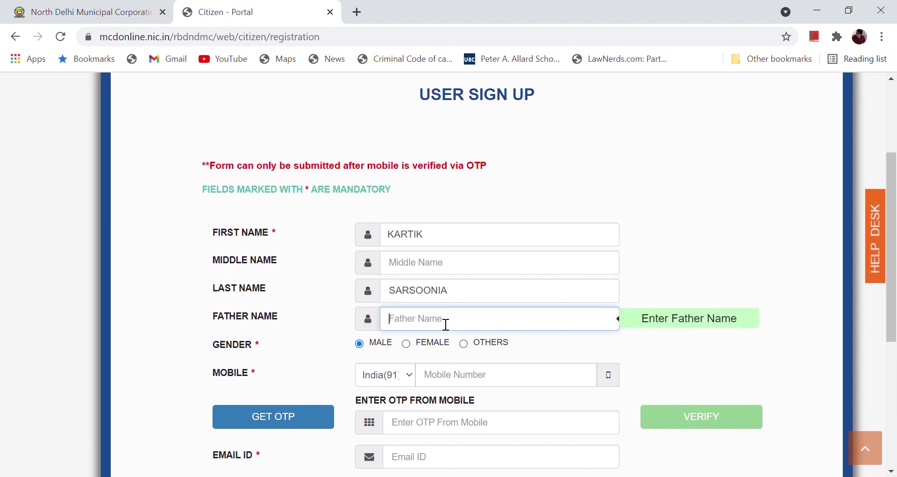
click(15, 37)
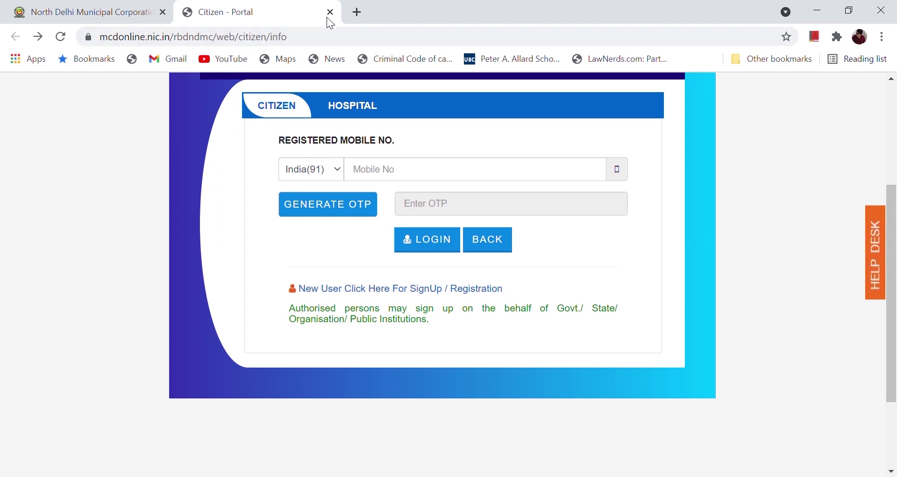
Step: Enter the registered mobile number, generate an OTP, and log in with the received OTP
click(429, 176)
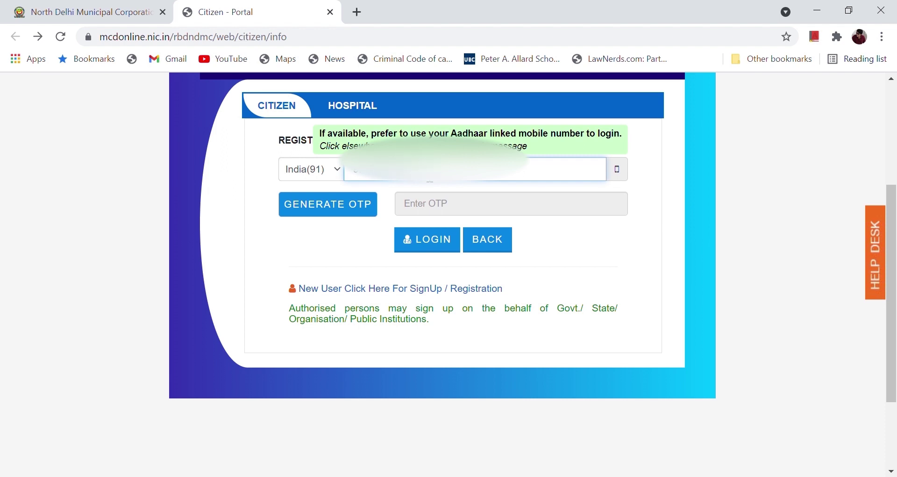
click(345, 211)
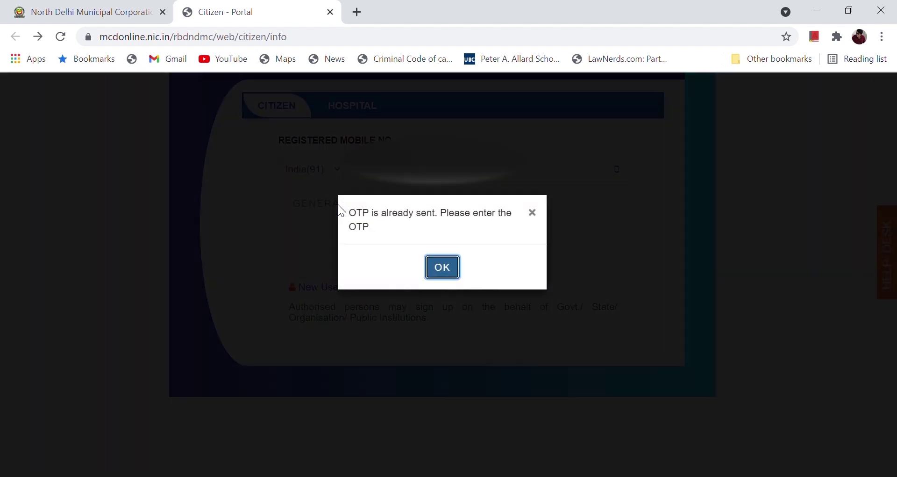
key(Return)
click(432, 204)
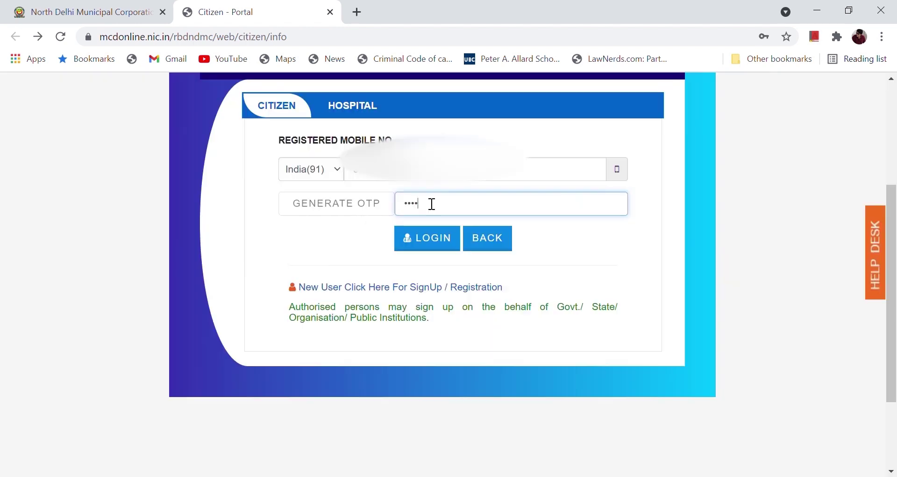
text(•)
click(427, 244)
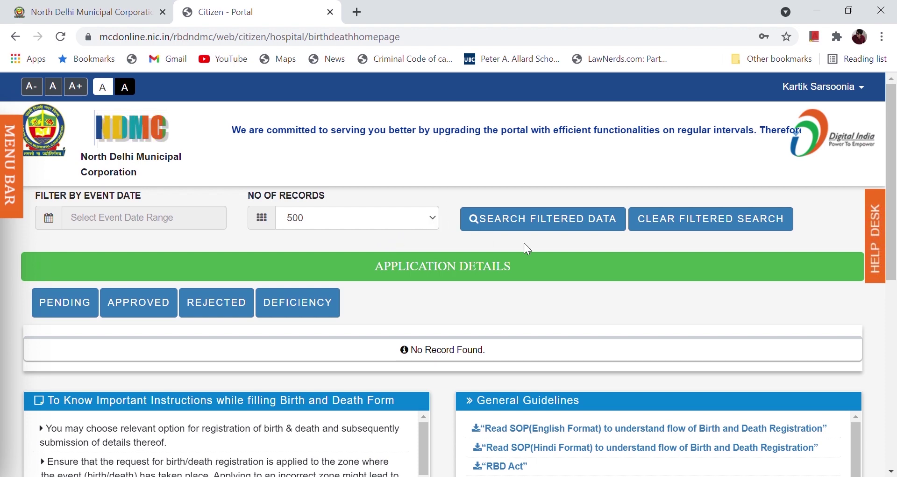
Step: Scroll down the dashboard and open the Form No. 2 Death Registration form
drag(894, 115, 877, 283)
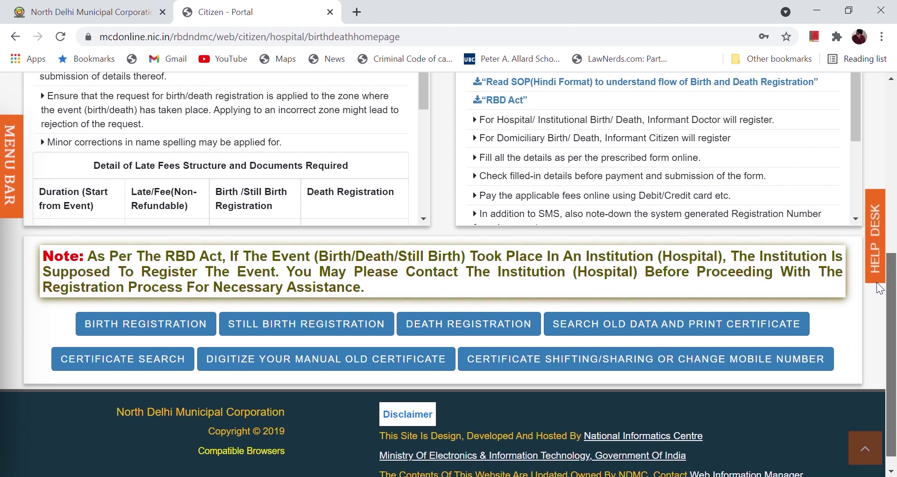
click(447, 333)
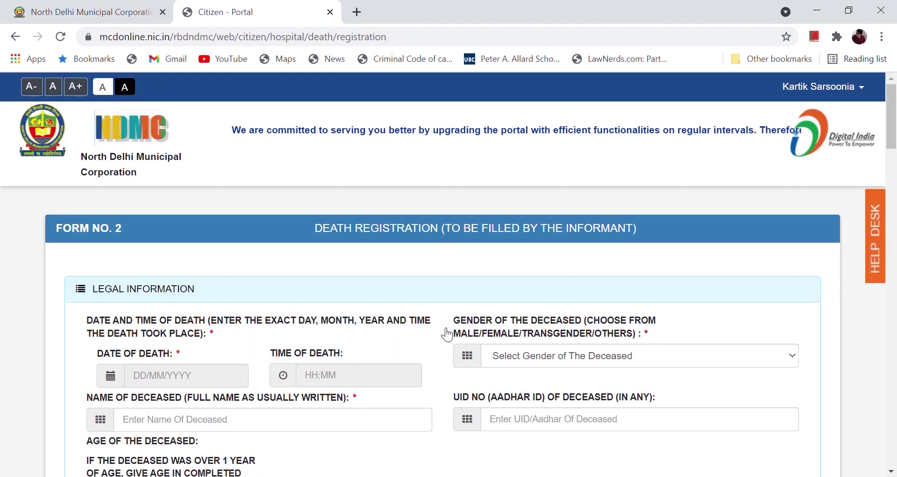
Step: Set the date of death to 29/04/2021
drag(896, 115, 894, 158)
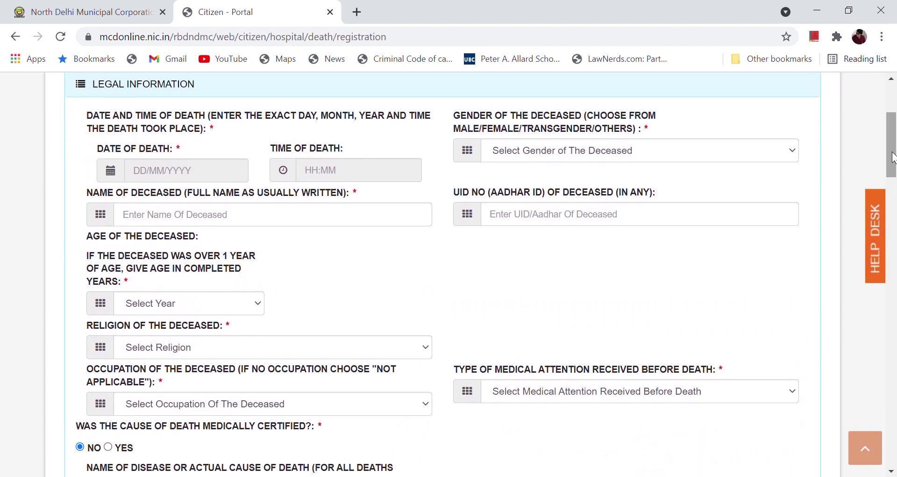
click(176, 176)
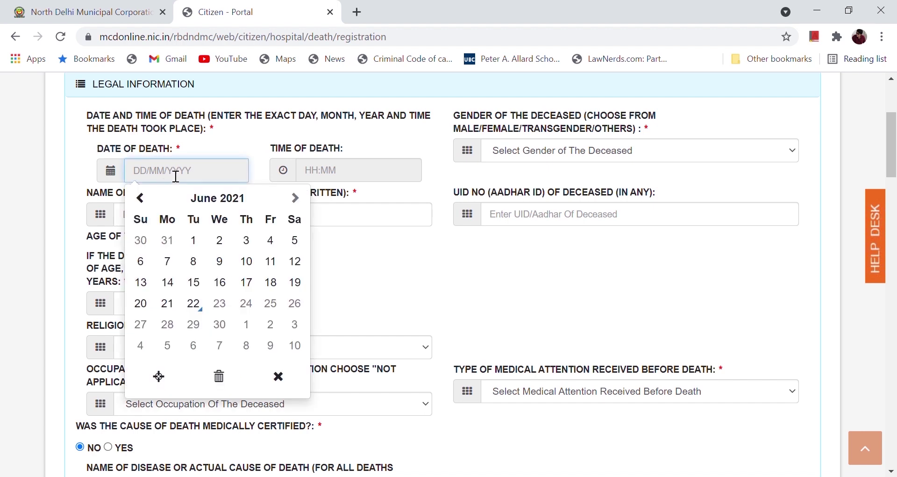
click(149, 200)
click(151, 201)
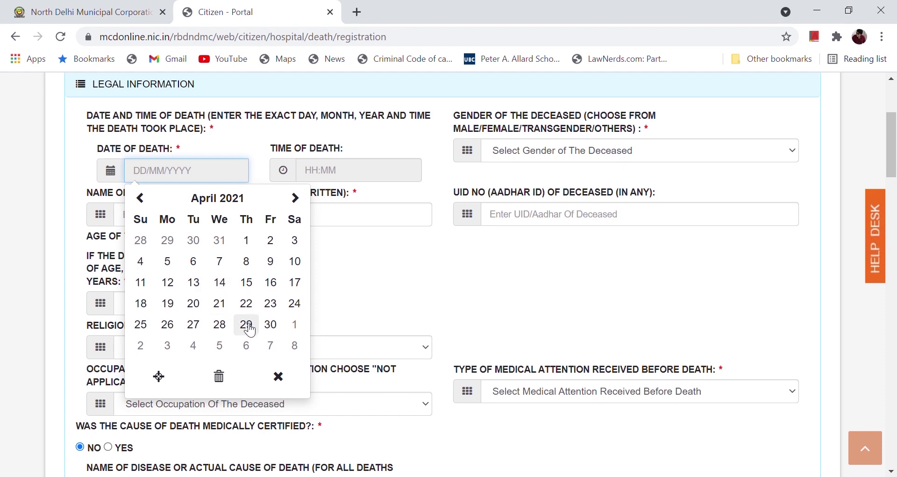
click(247, 324)
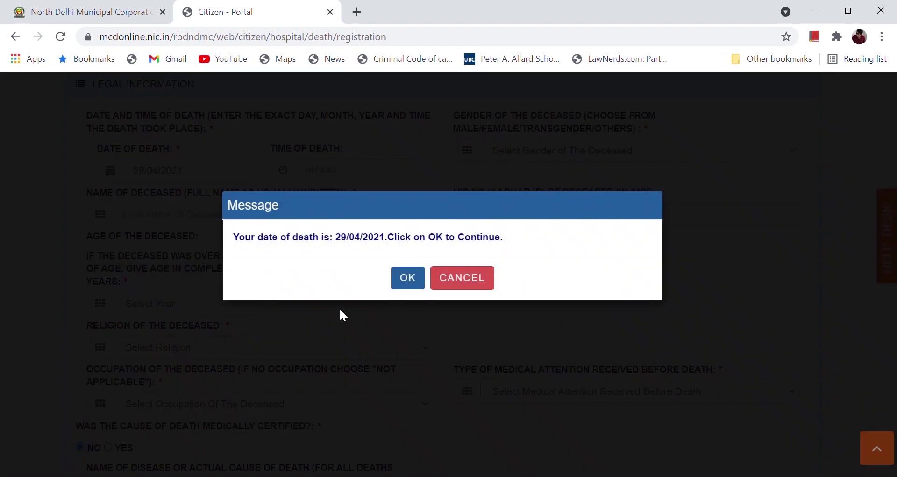
click(407, 279)
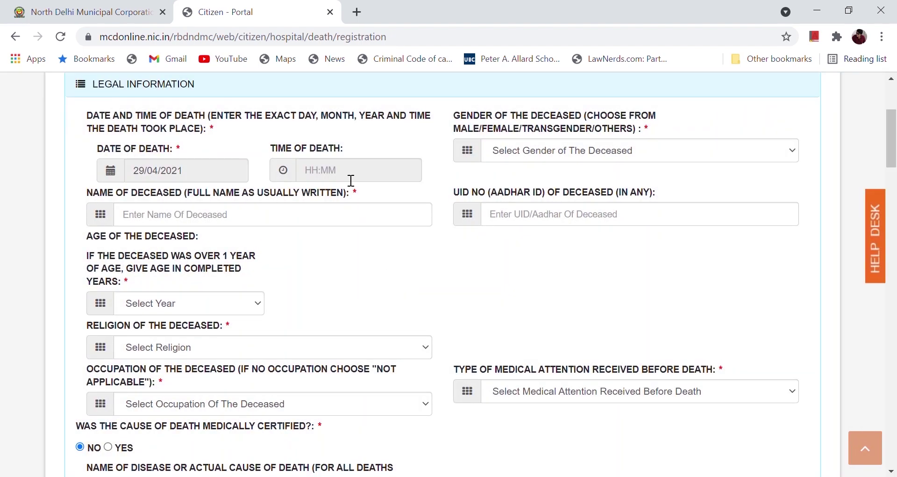
Step: Enter the deceased's full name and set her age to 77 years
click(172, 223)
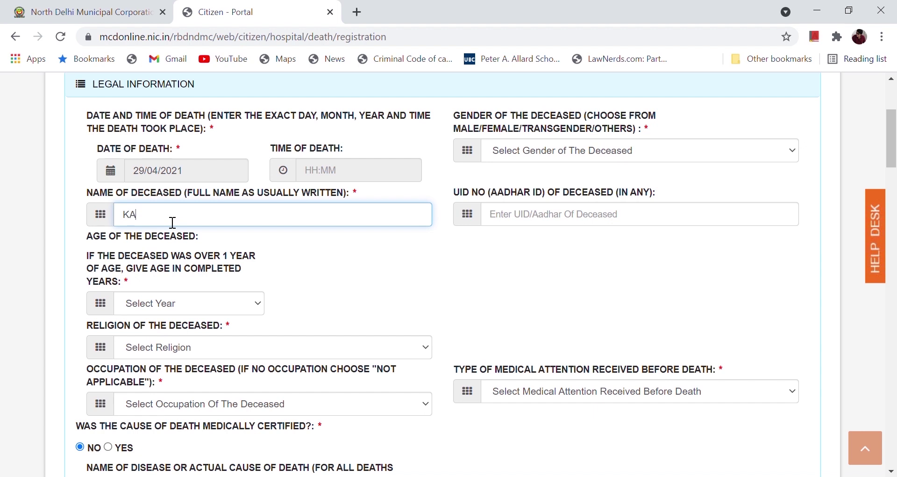
click(56, 243)
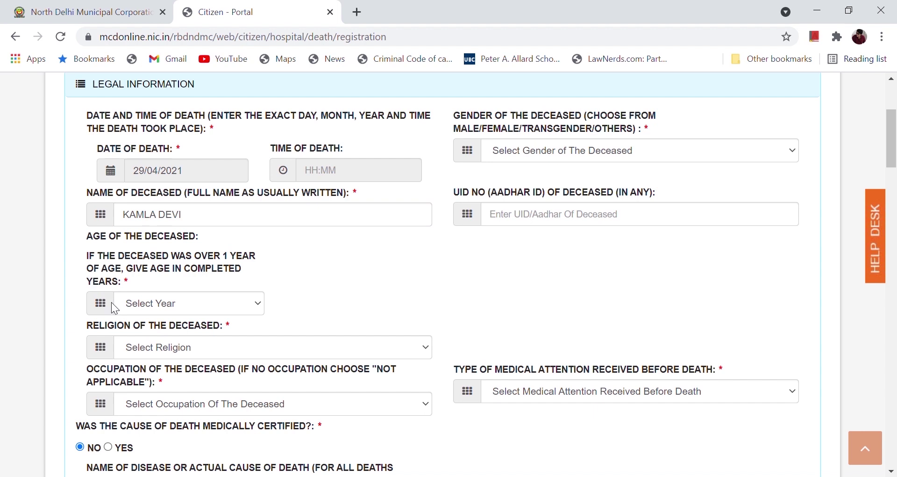
click(163, 307)
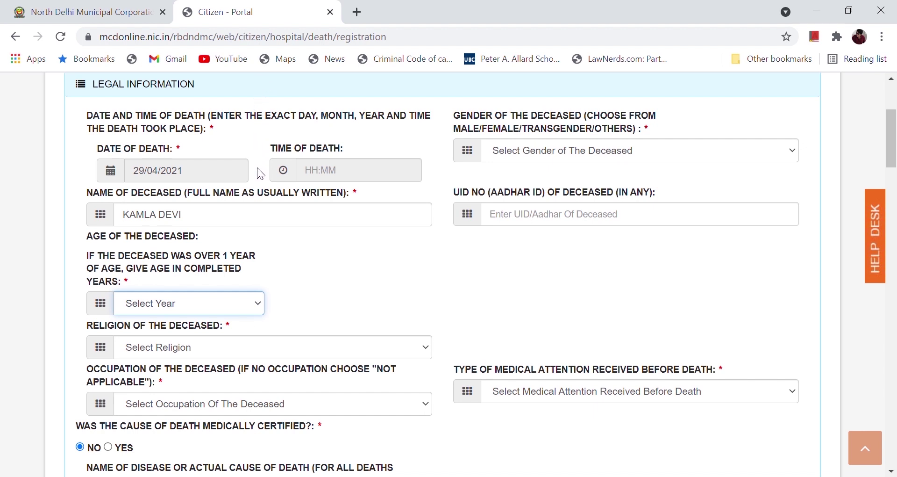
text(77)
click(354, 309)
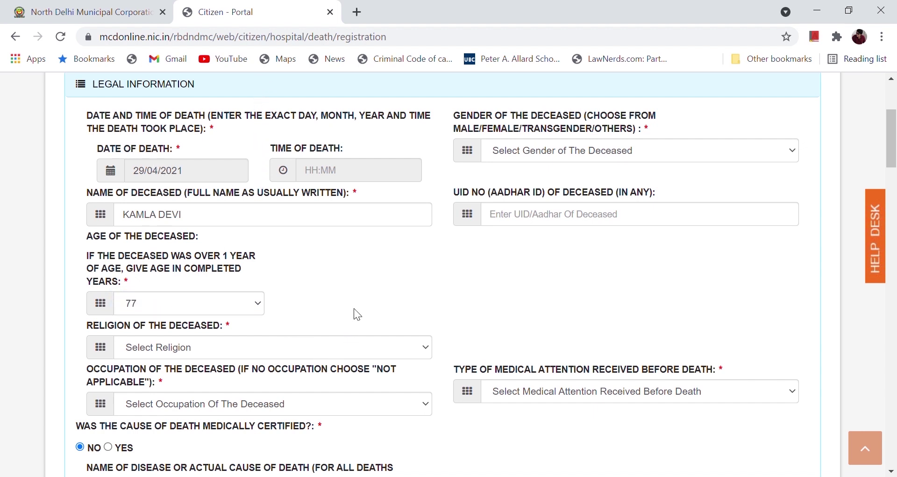
Step: Choose HINDUISM as religion and FEMALE as gender, and enter the deceased's Aadhaar number
click(316, 346)
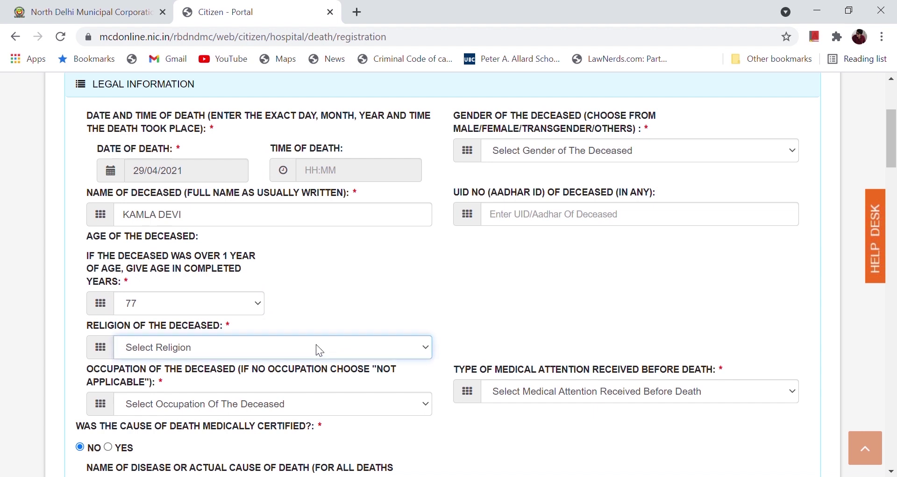
click(180, 407)
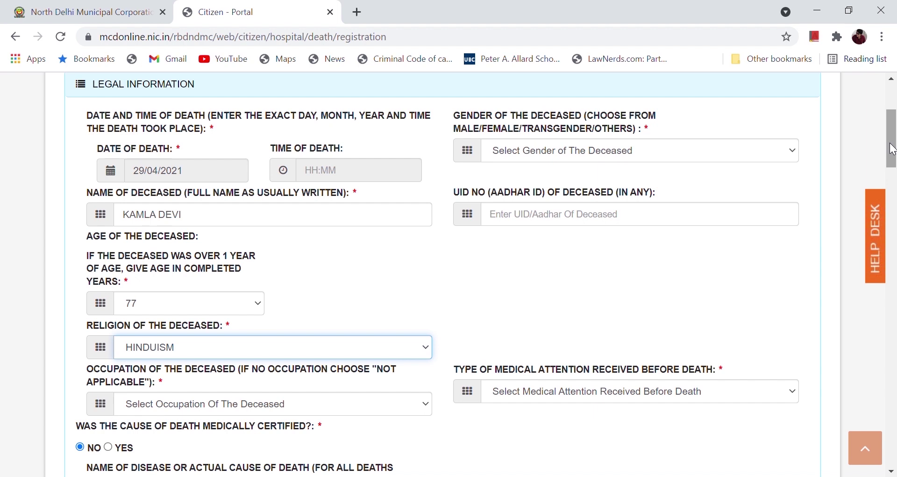
click(708, 152)
click(614, 199)
click(563, 219)
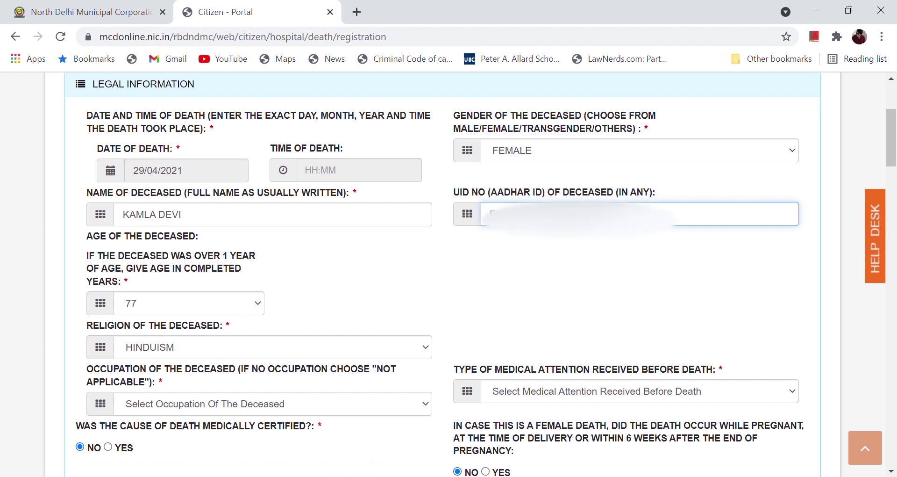
click(521, 267)
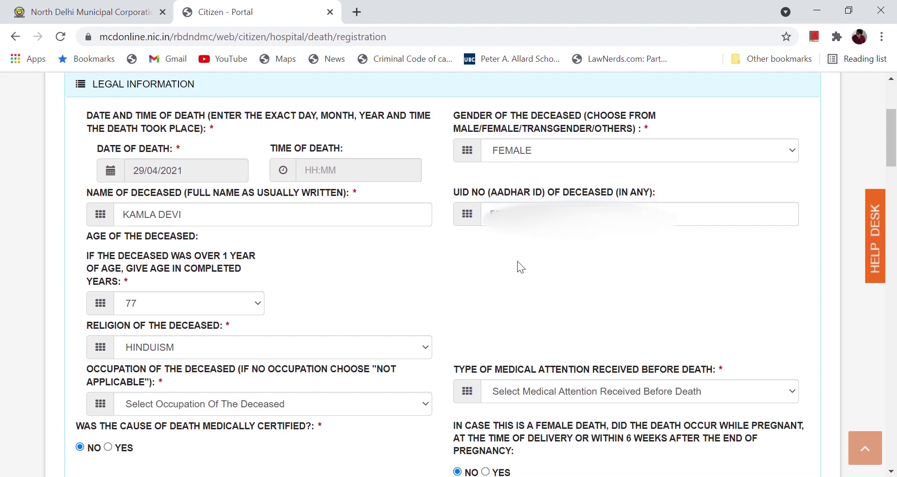
Step: Set occupation to HOMEMAKER and medical attention before death to NO MEDICAL ATTENTION
scroll(517, 261, down, 5)
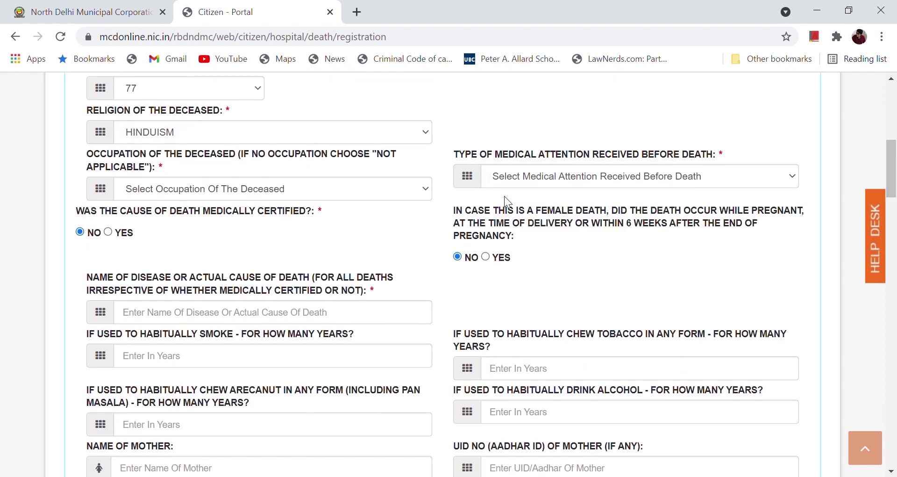
click(367, 184)
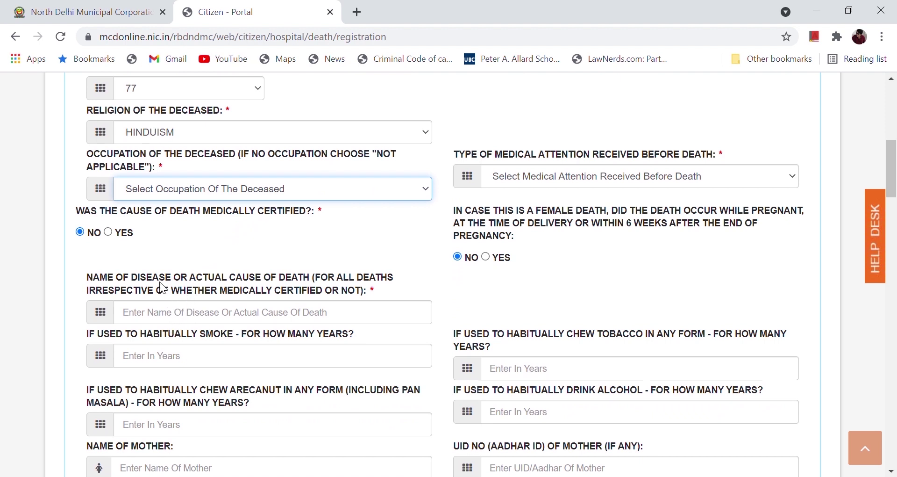
key(h)
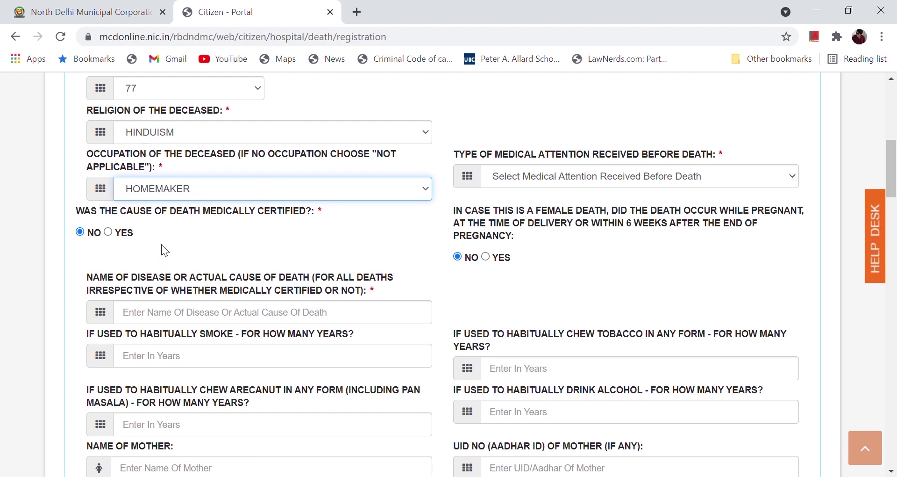
key(Tab)
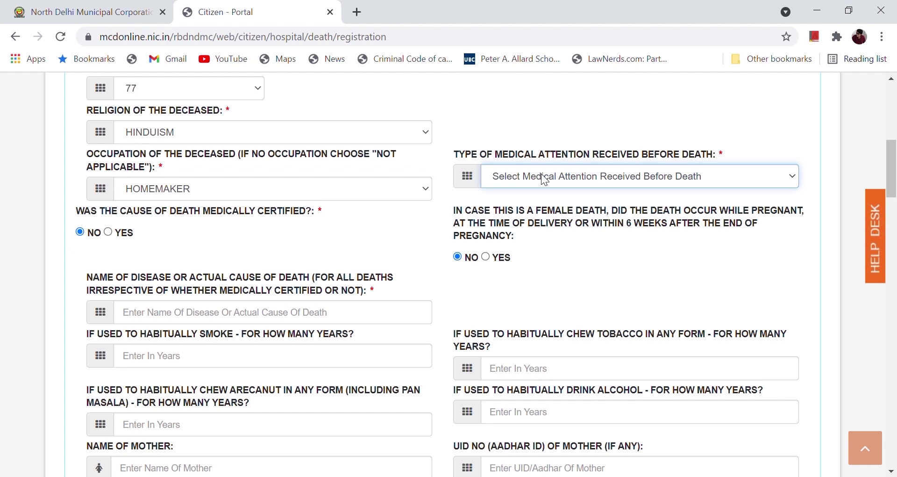
key(n)
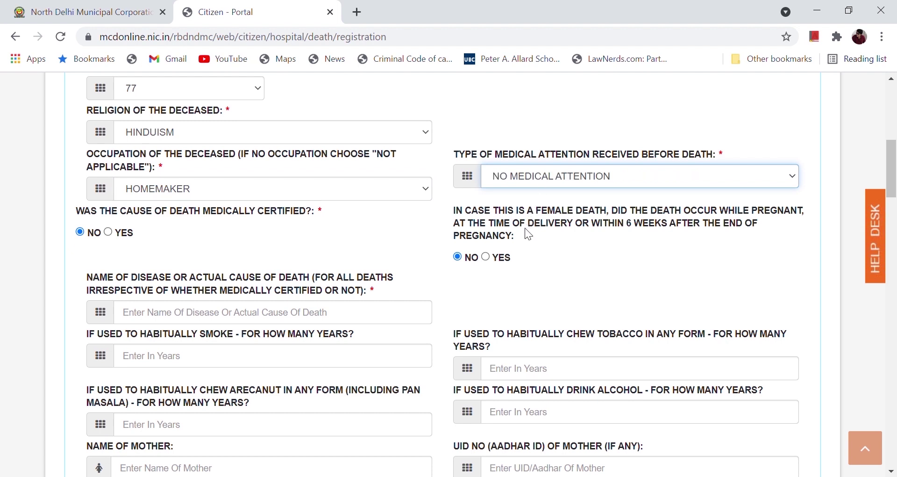
click(391, 211)
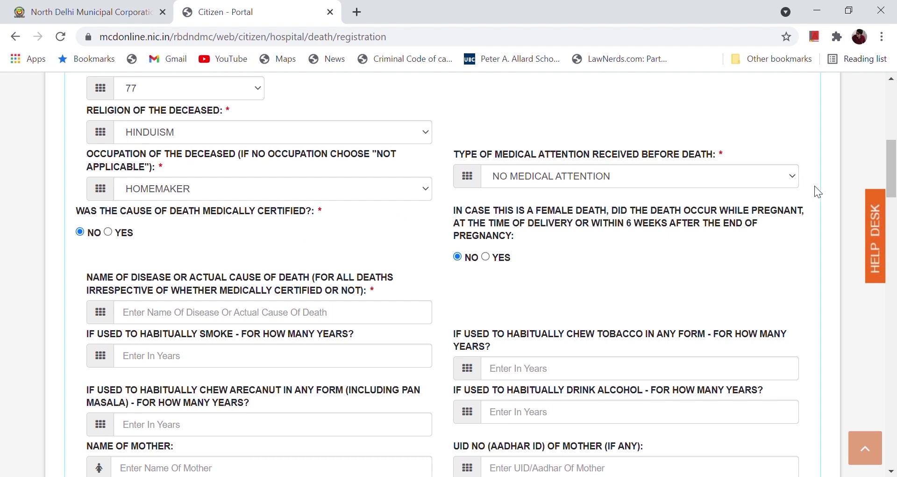
drag(894, 154, 893, 168)
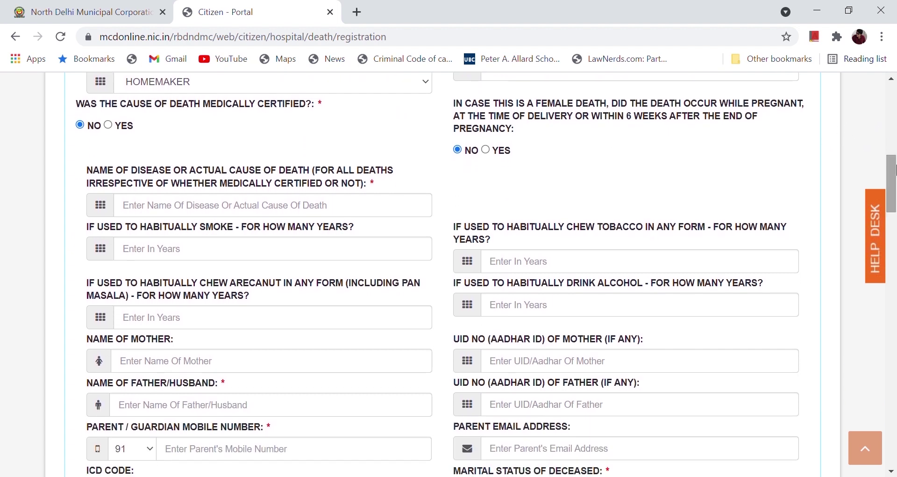
click(255, 211)
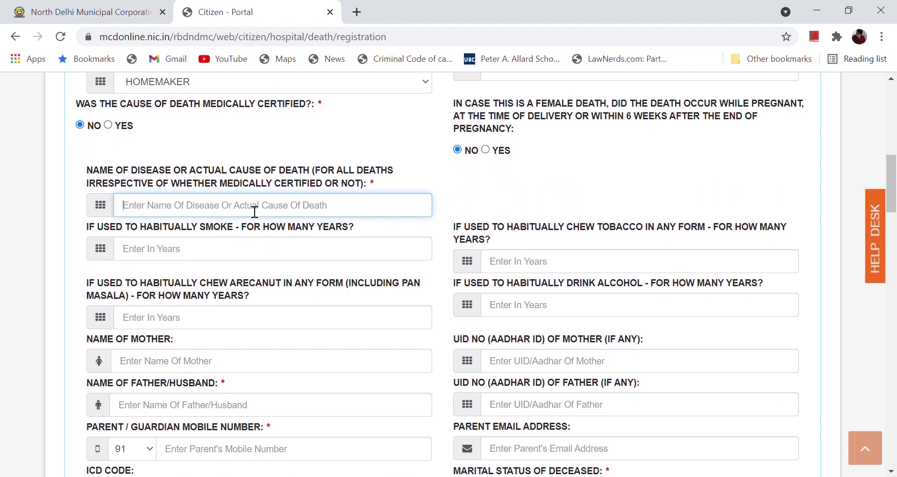
Step: Enter SICKNESS as the cause of death, then scroll to the parent details
text(S)
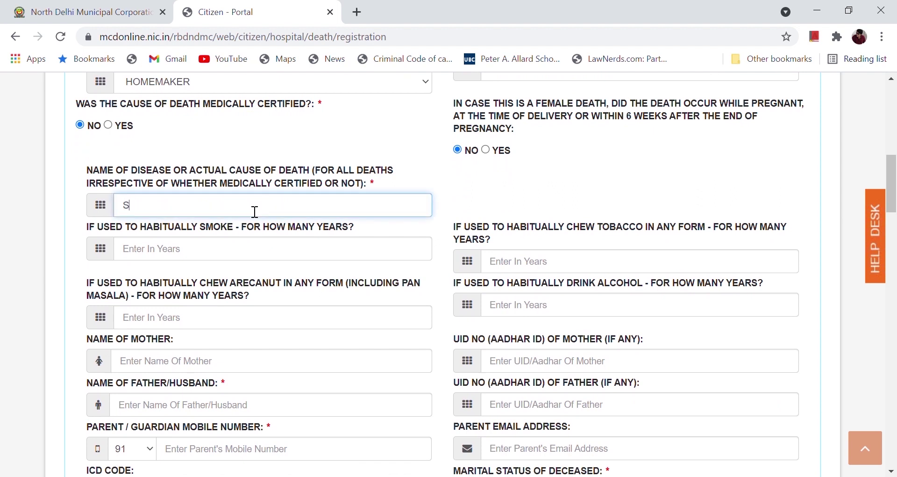
text(ICKNESS)
click(188, 250)
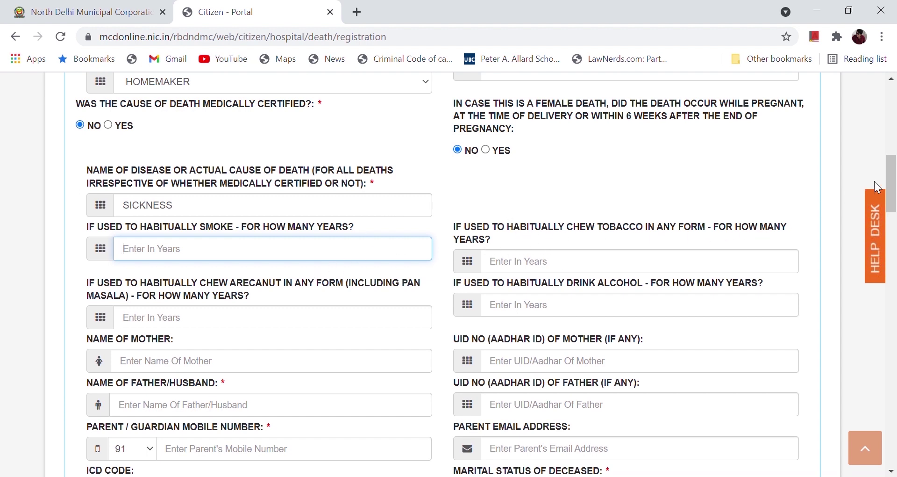
drag(894, 183, 896, 203)
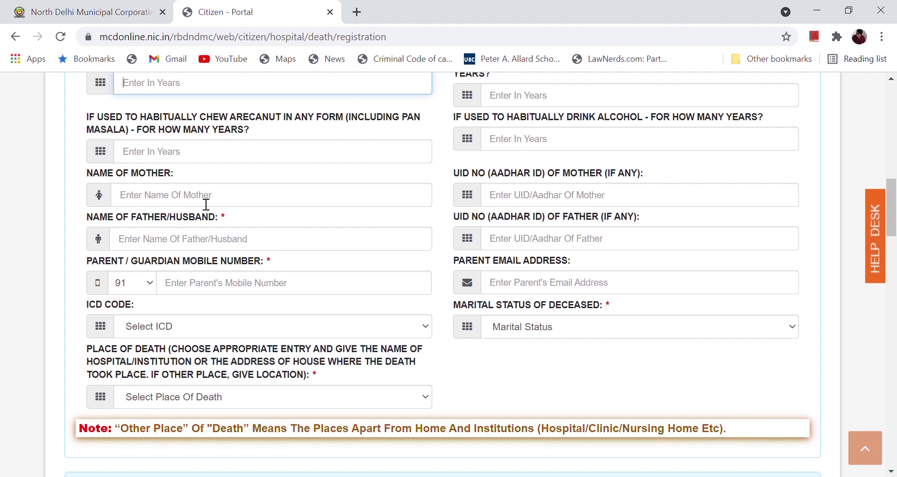
Step: Enter the late father/husband's full name and the parent/guardian mobile number
click(176, 247)
text(LATE )
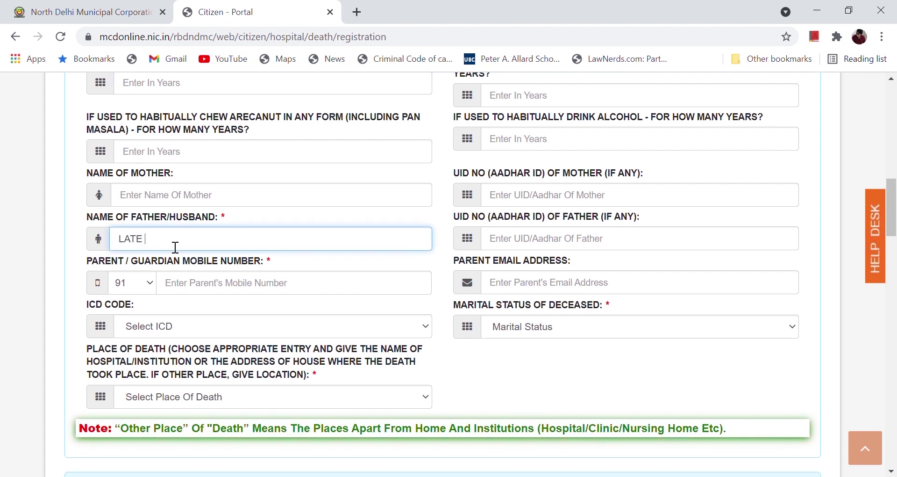
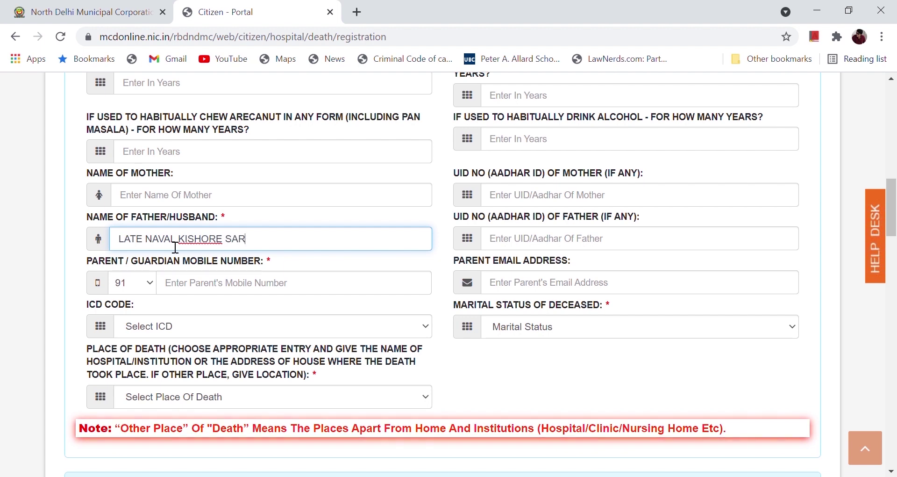
click(239, 289)
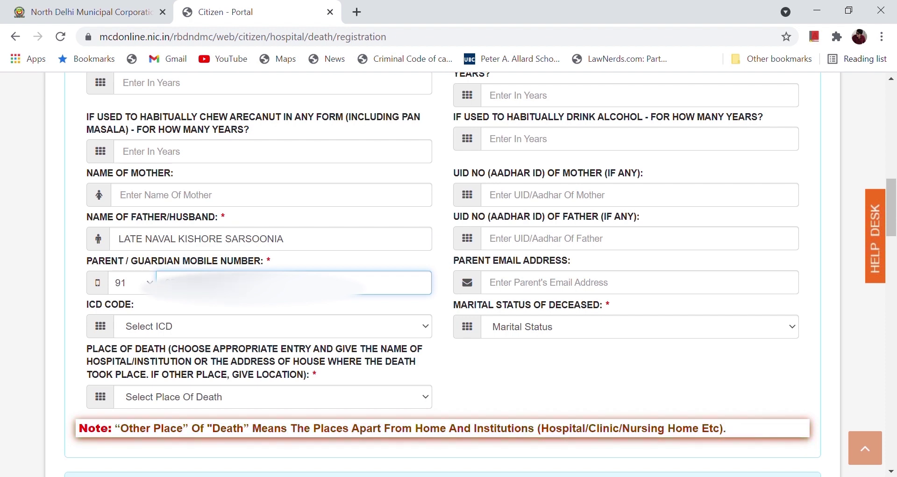
click(355, 258)
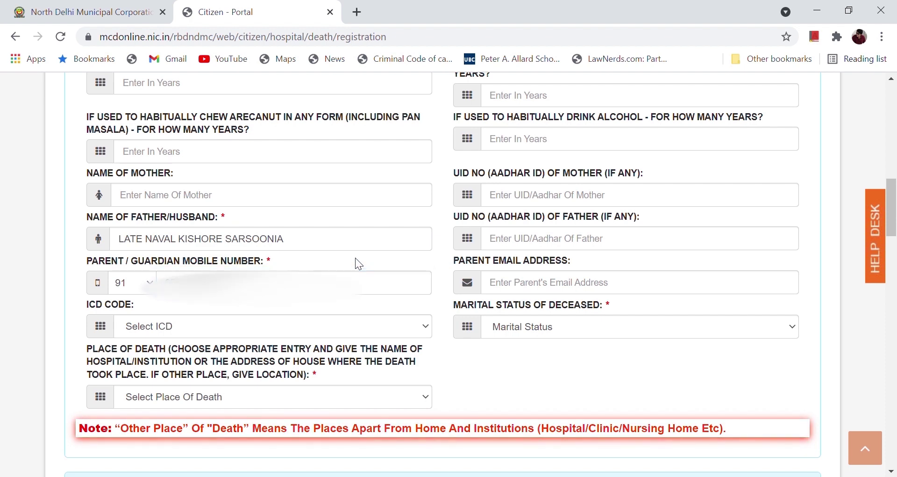
click(343, 327)
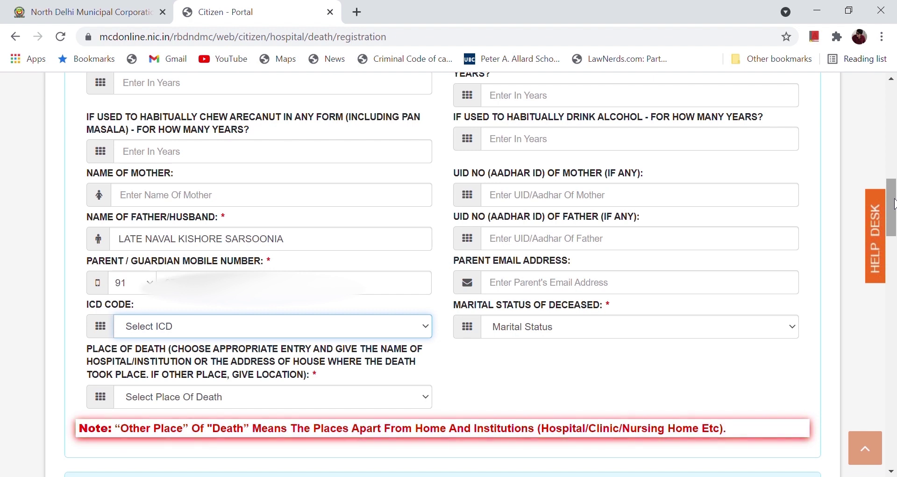
Step: Set marital status to Widow and enter the husband's name
click(560, 329)
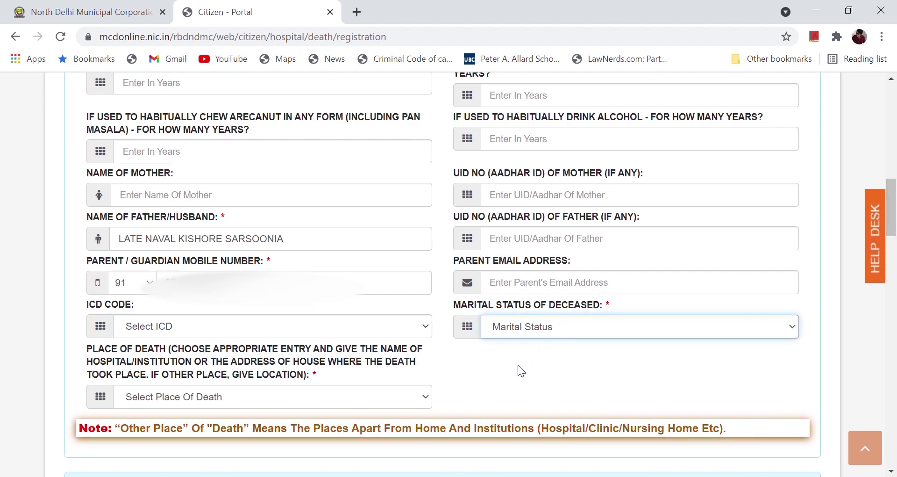
click(509, 396)
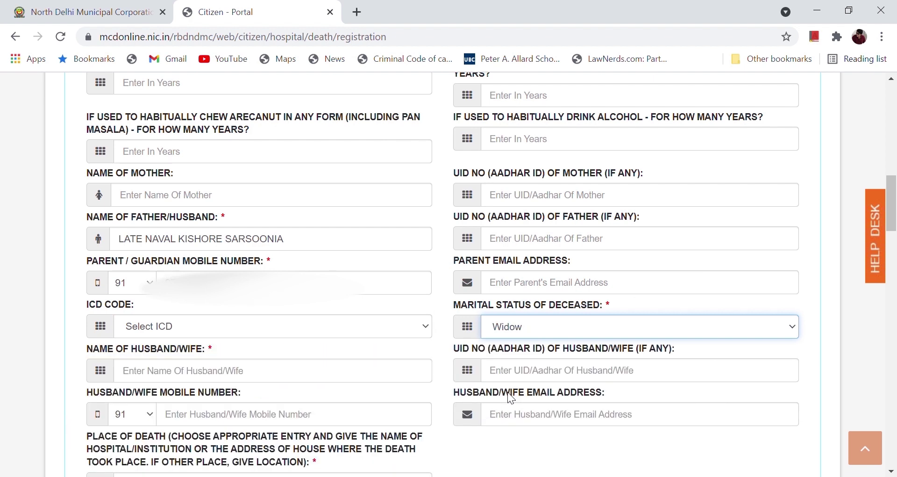
drag(893, 218, 894, 235)
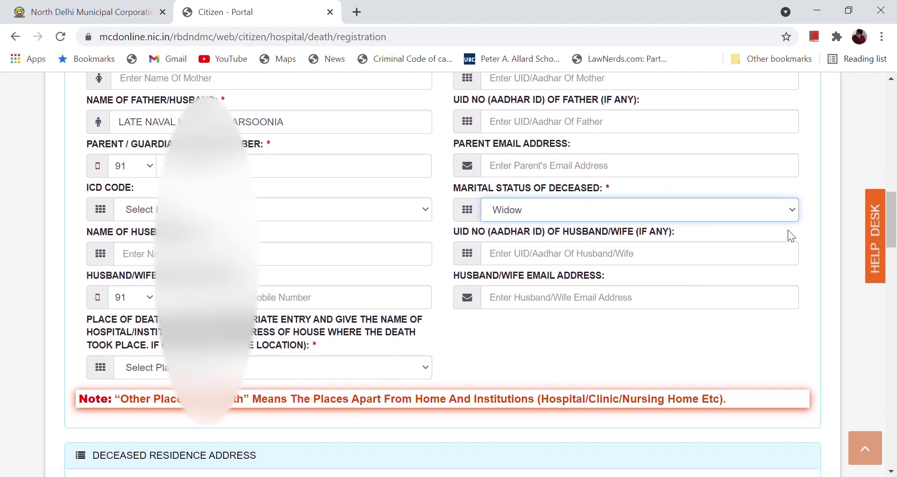
click(146, 263)
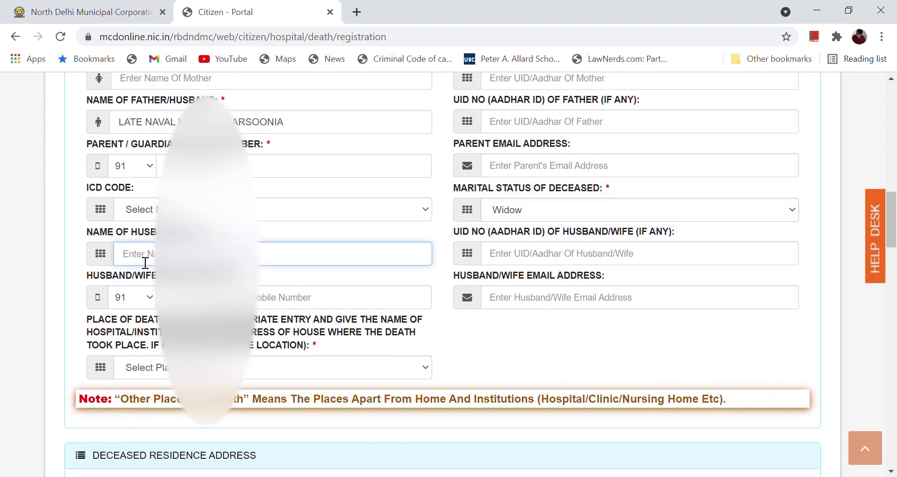
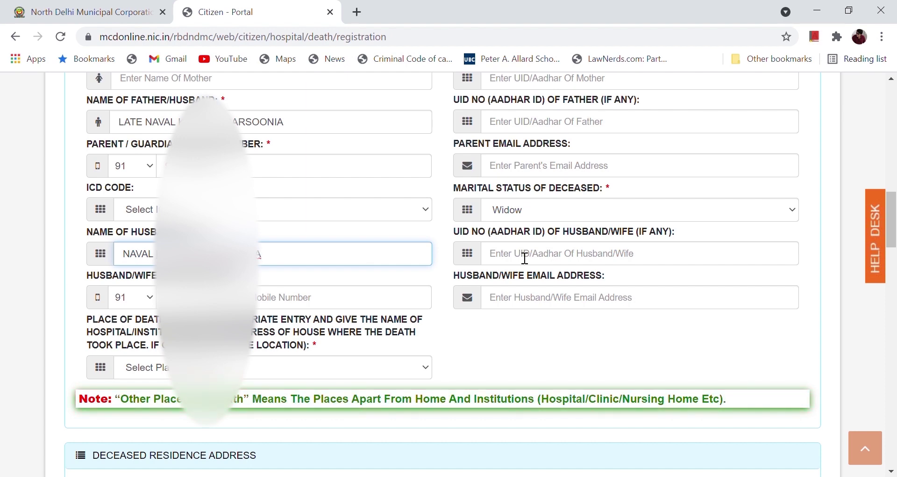
scroll(525, 258, down, 7)
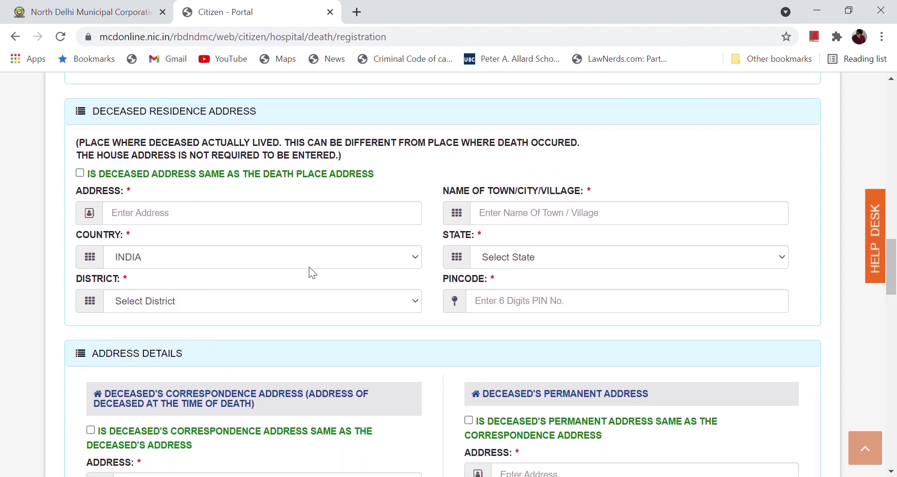
Step: Enter the Delhi, Central, PIN 110005 residence address and copy it to correspondence and permanent addresses
click(182, 225)
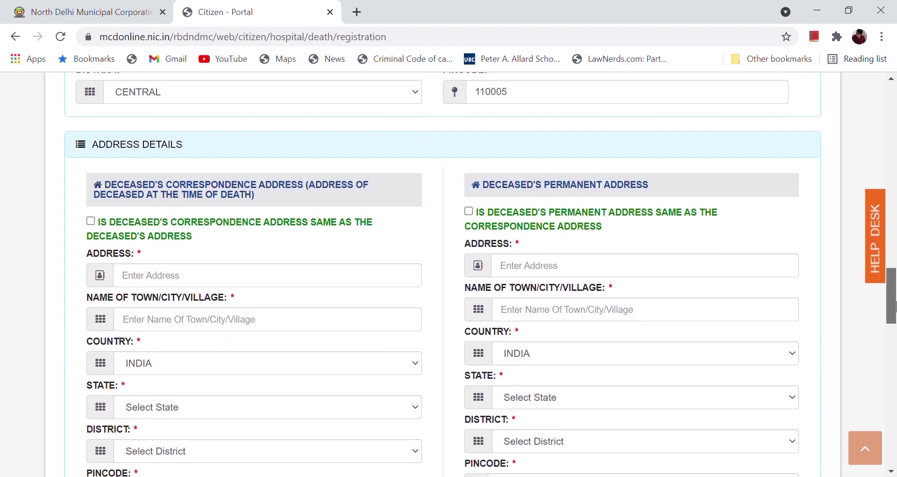
scroll(183, 372, up, 1)
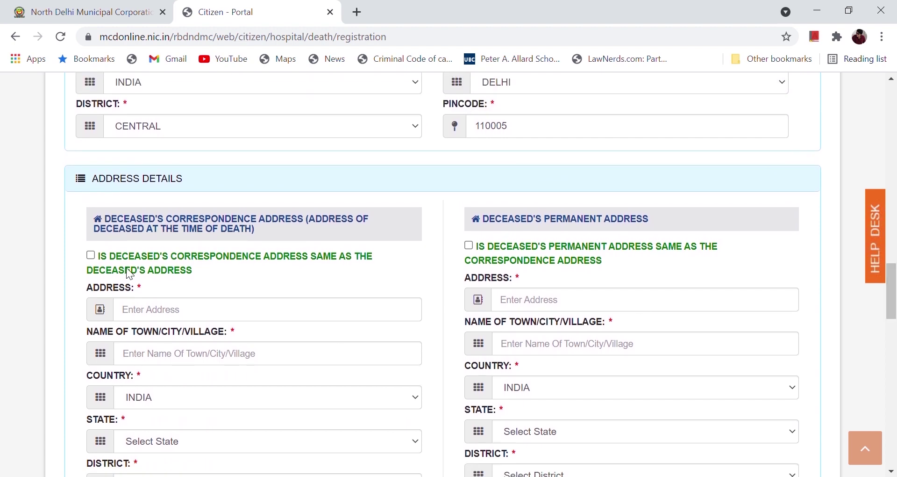
click(94, 256)
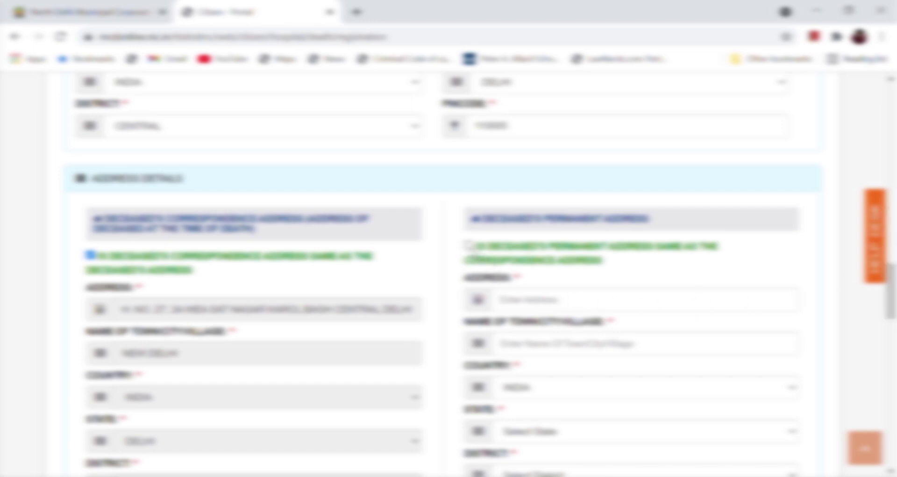
click(469, 245)
drag(893, 308, 893, 361)
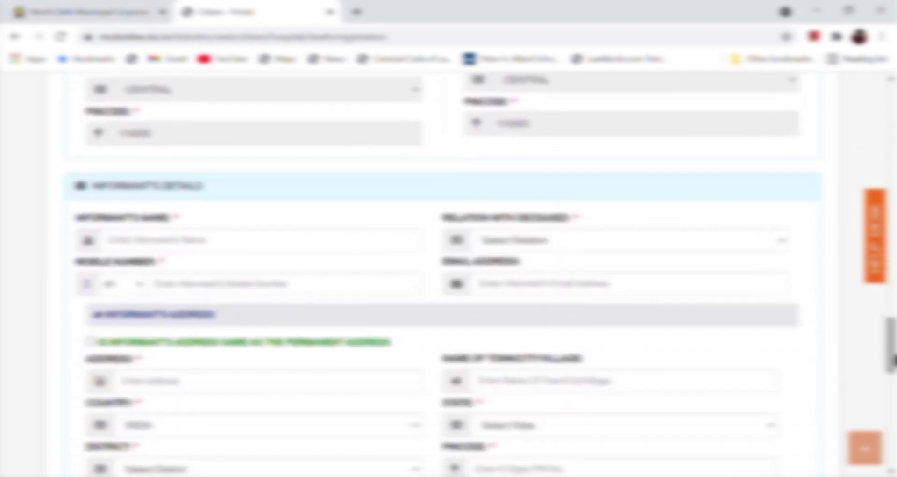
Step: Enter the informant's name and relation, then scroll to the document upload section
click(234, 249)
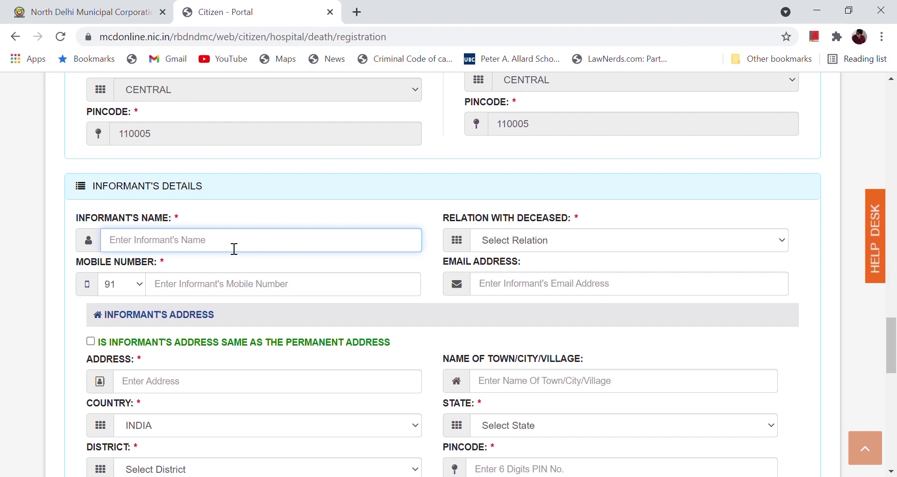
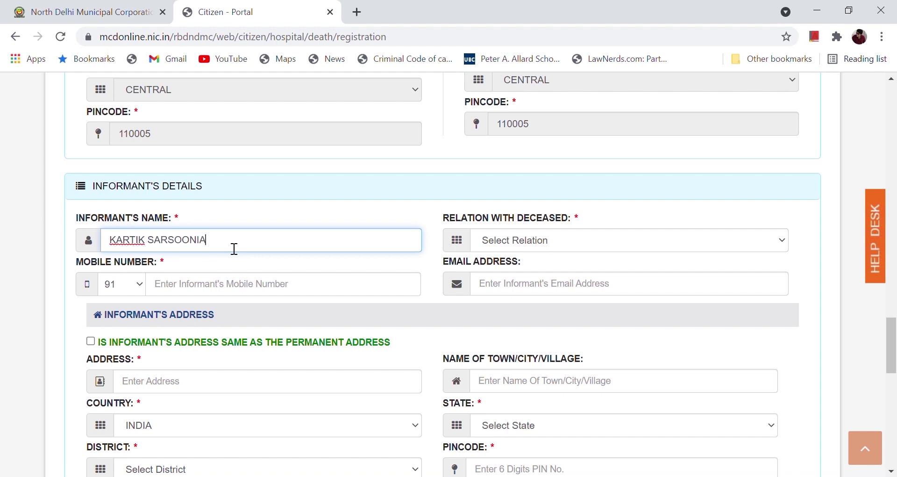
key(Tab)
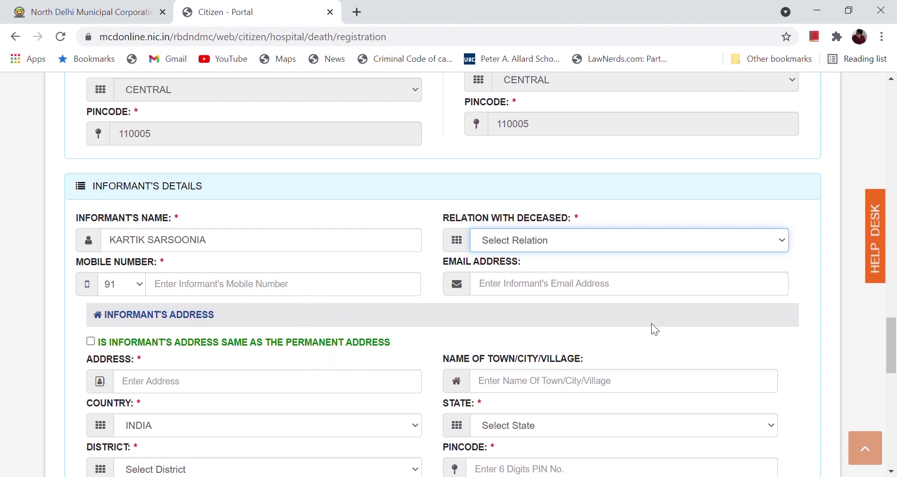
click(349, 384)
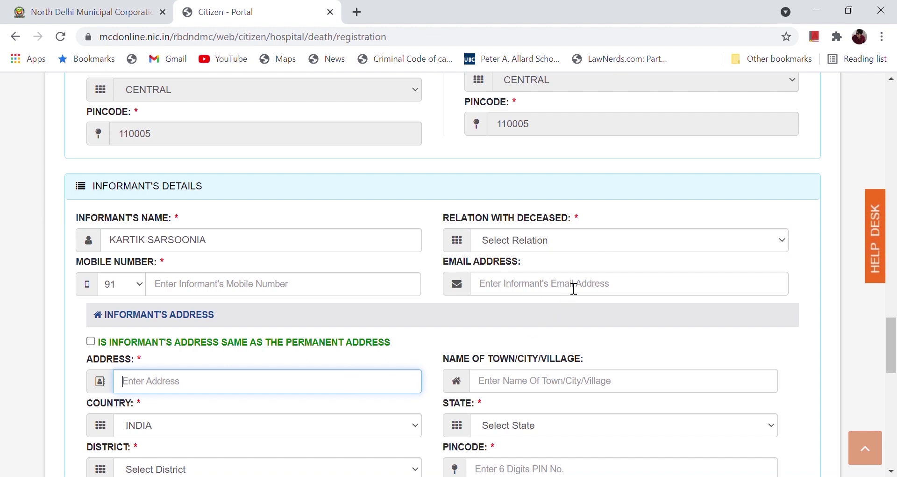
click(554, 248)
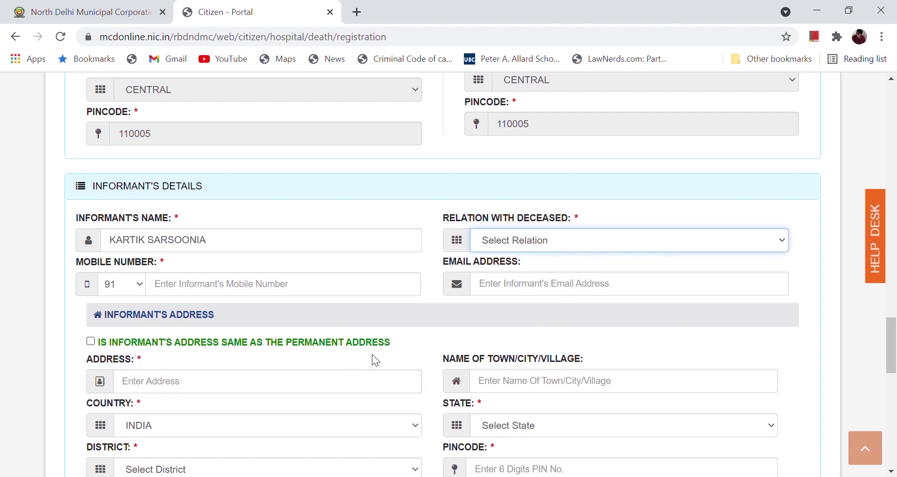
scroll(364, 369, down, 15)
mouse_move(895, 415)
mouse_down()
mouse_move(895, 427)
mouse_move(896, 404)
mouse_up()
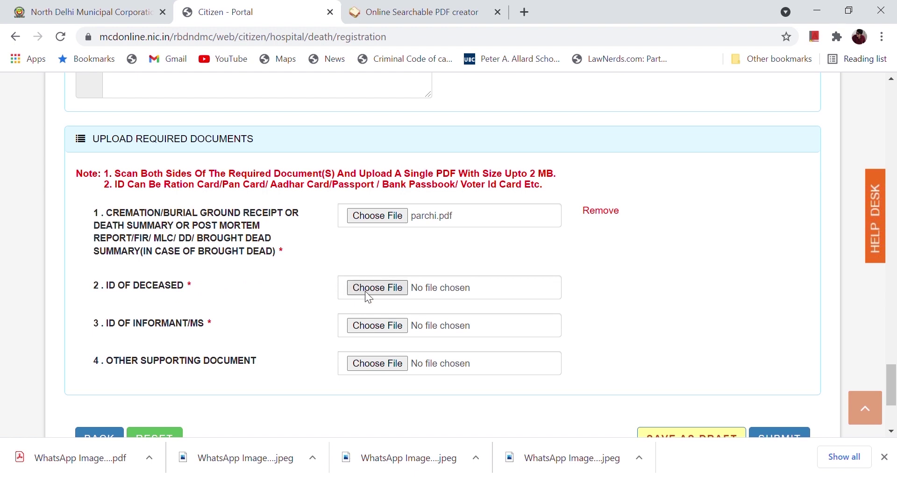
Step: Attach ID.pdf as the deceased's ID and informat id.pdf as the informant's ID, then submit the form
click(354, 294)
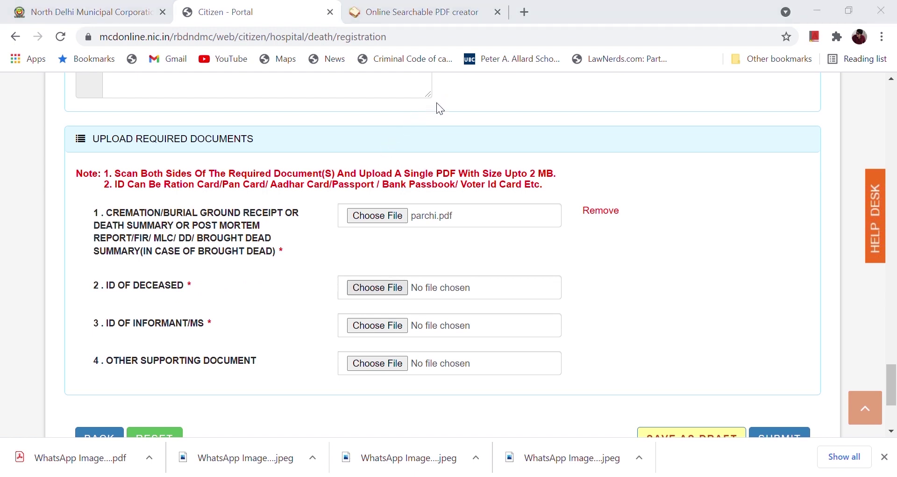
double_click(186, 97)
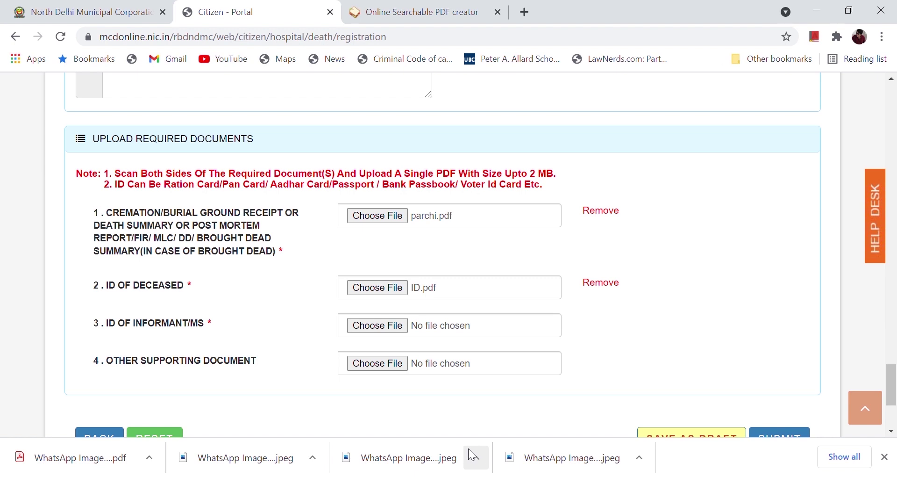
scroll(406, 309, down, 1)
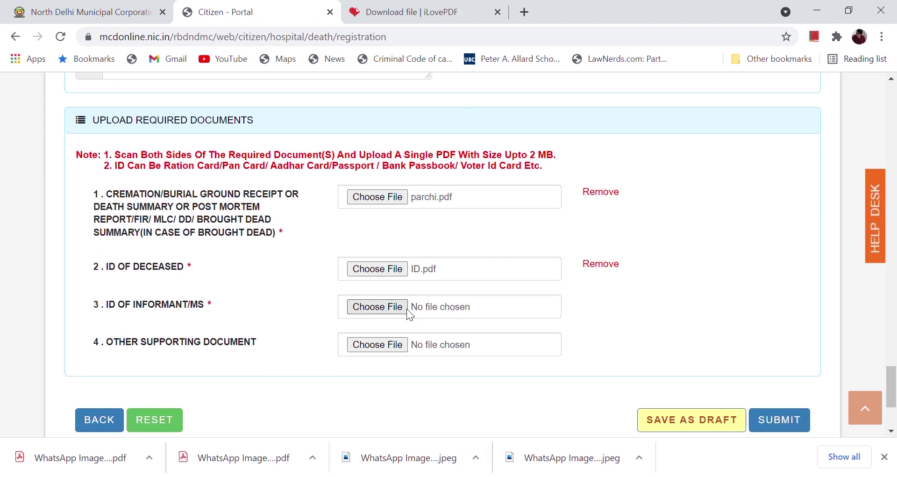
double_click(169, 120)
drag(893, 380, 893, 394)
click(768, 281)
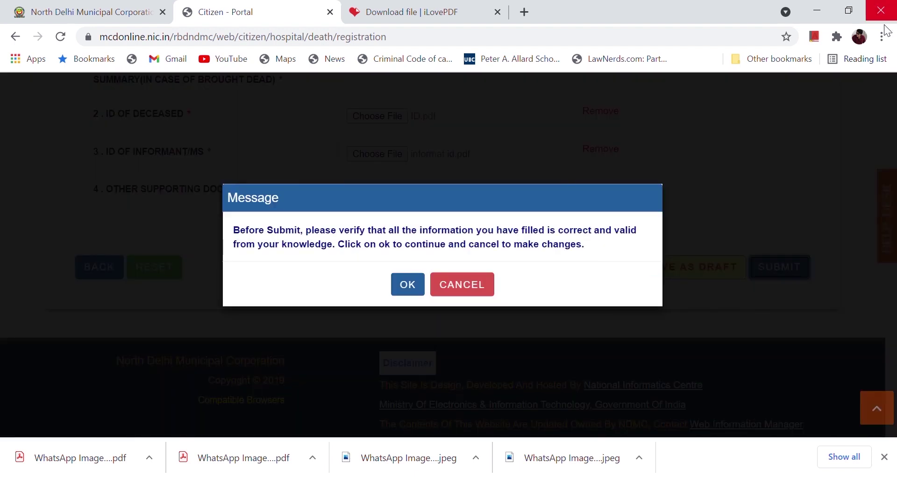
Step: Confirm the Before Submit message, check the Rs. 5 amount, and continue to the Online Payment page
click(412, 289)
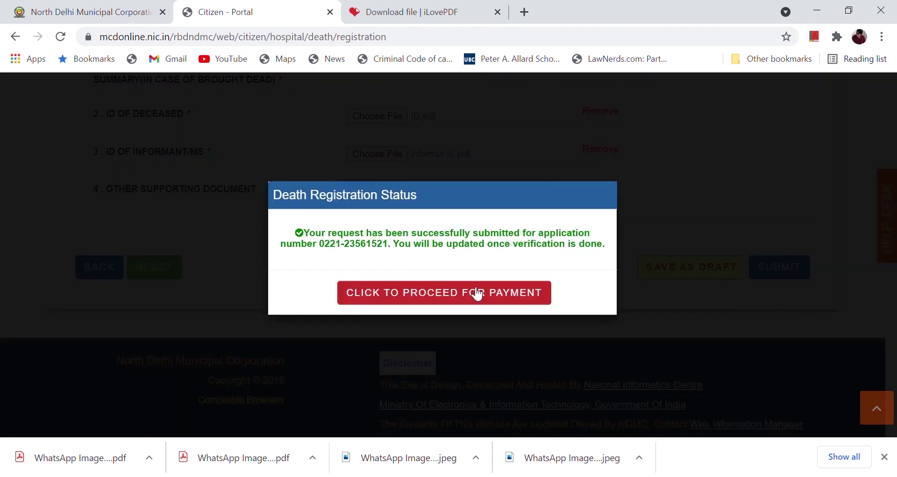
click(474, 290)
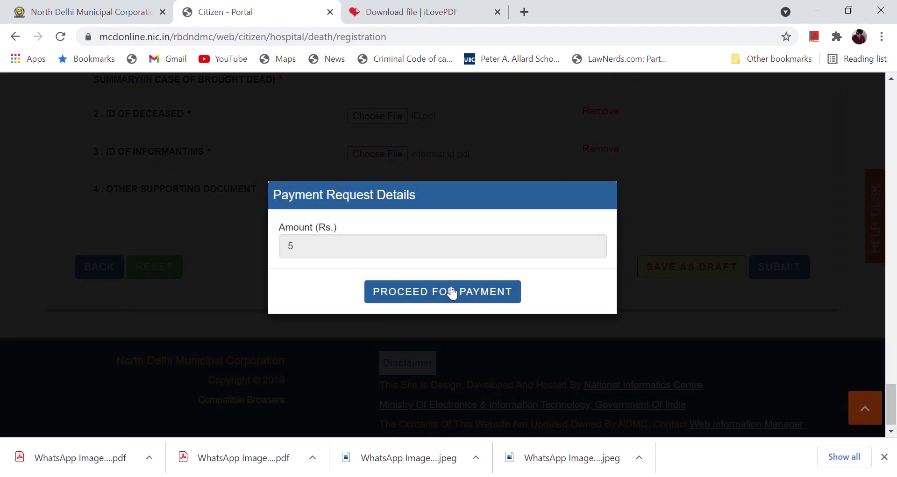
click(384, 244)
double_click(296, 251)
click(309, 254)
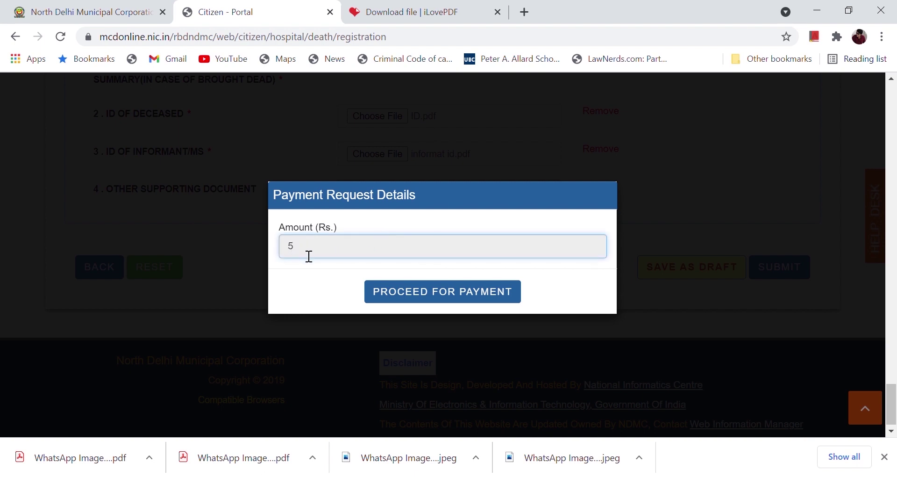
click(409, 290)
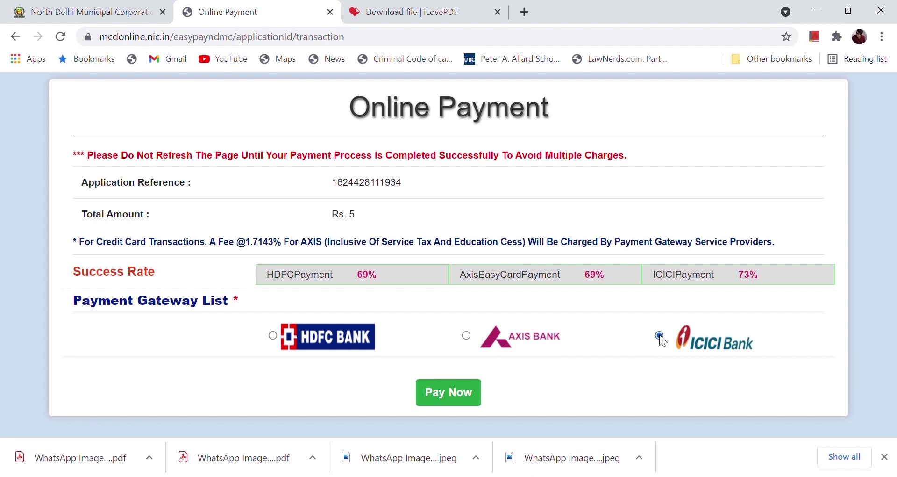
Step: Pay the 5.00 fee through HDFCPayment and review the Success page's receipt details
click(471, 392)
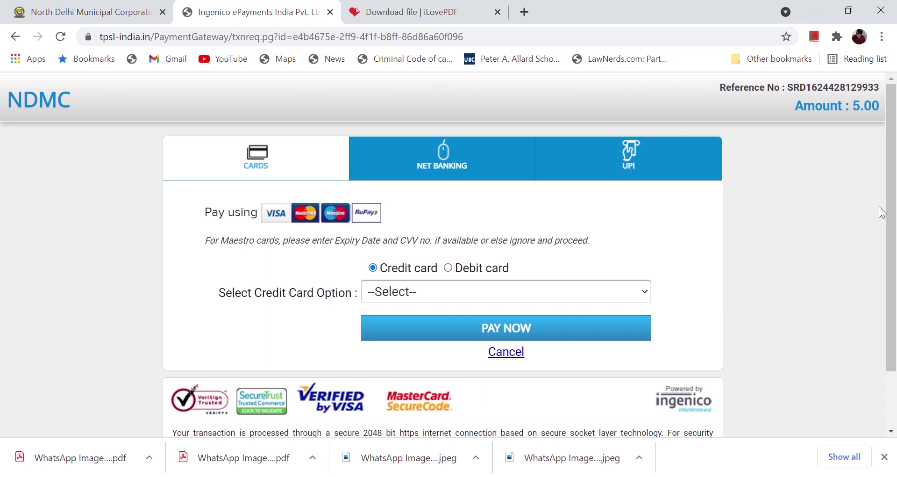
drag(891, 208, 892, 278)
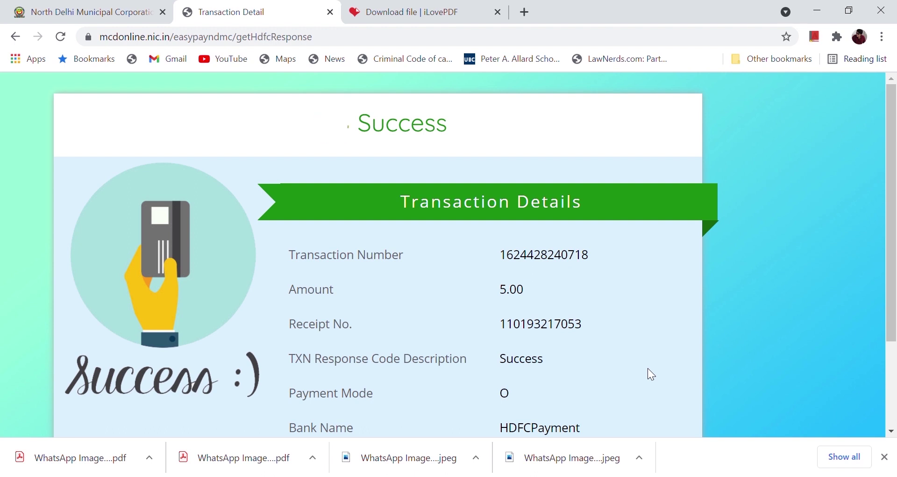
drag(892, 244, 893, 278)
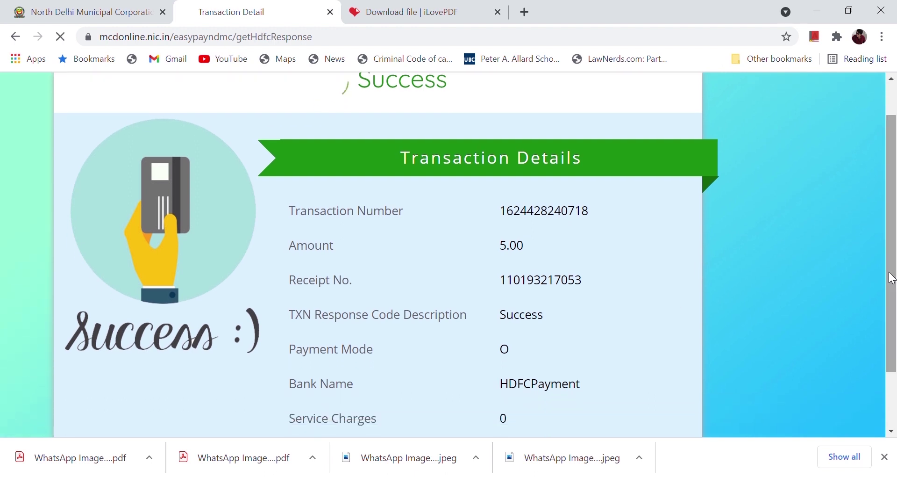